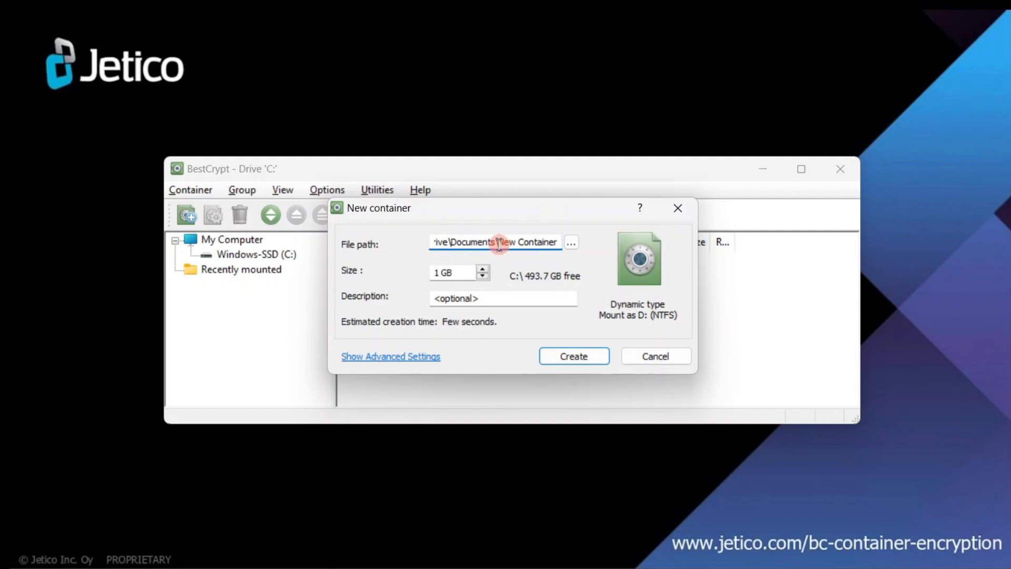
# - Replace the placeholder description with 'PKI' and create the 1 GB container
pyautogui.moveTo(499, 242); pyautogui.dragTo(569, 246)
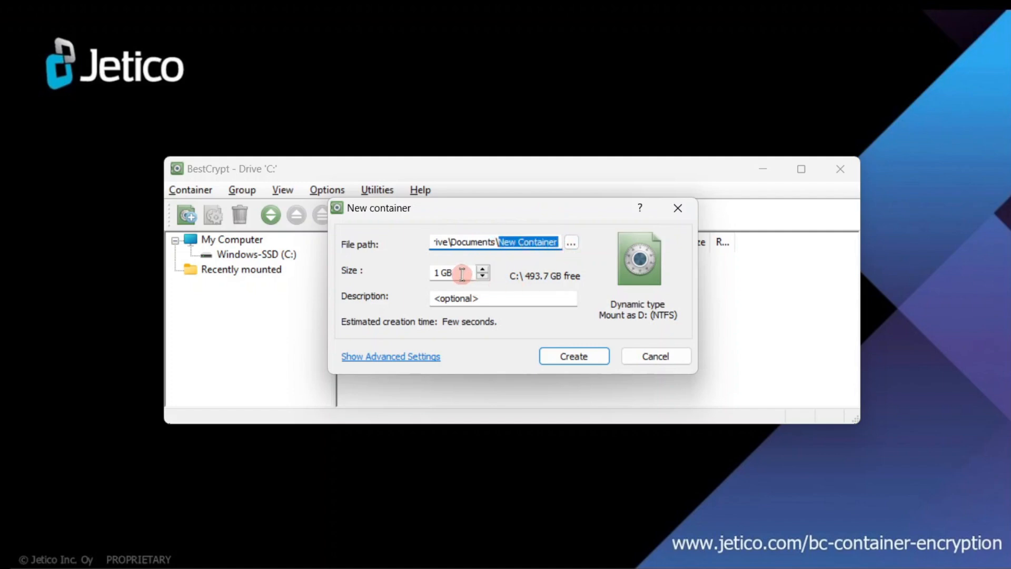
pyautogui.click(461, 274)
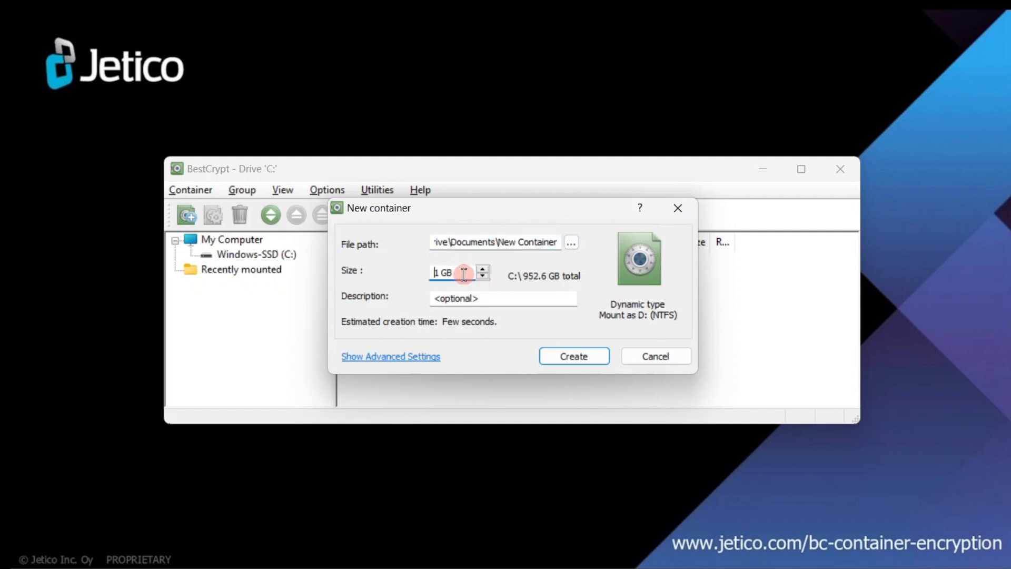
pyautogui.click(500, 298)
pyautogui.moveTo(500, 298); pyautogui.dragTo(414, 302)
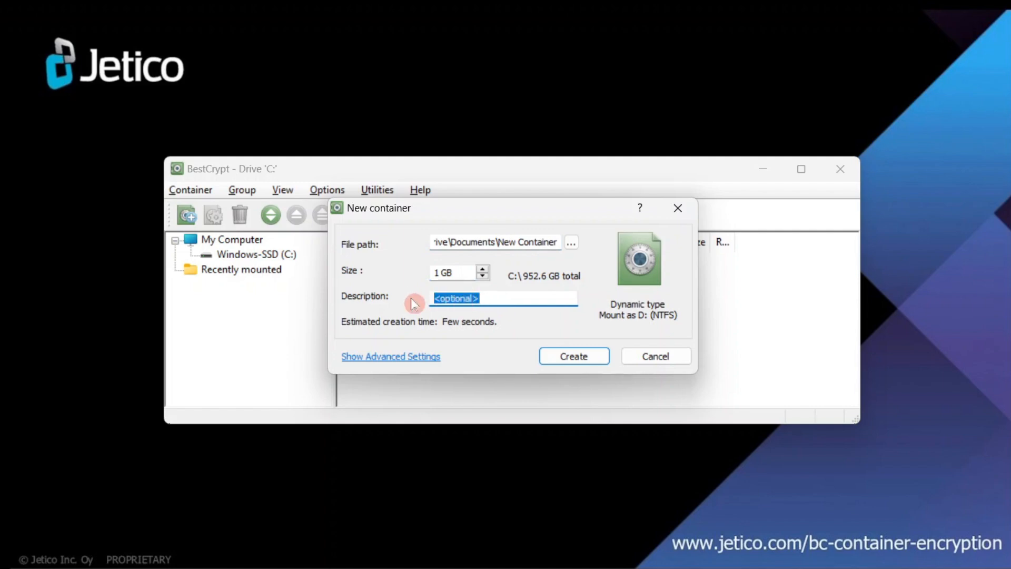
pyautogui.write('PKI')
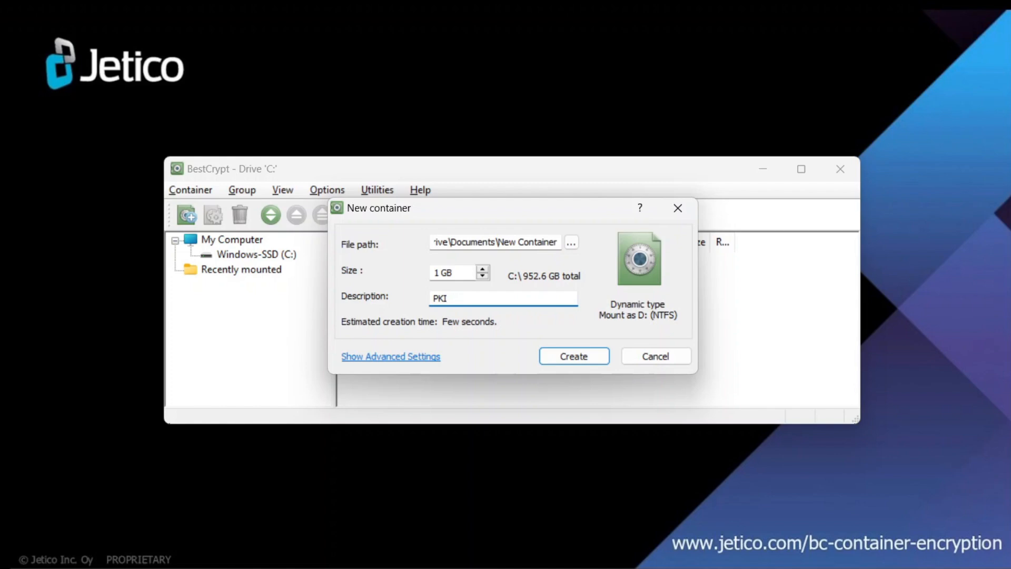
pyautogui.click(561, 352)
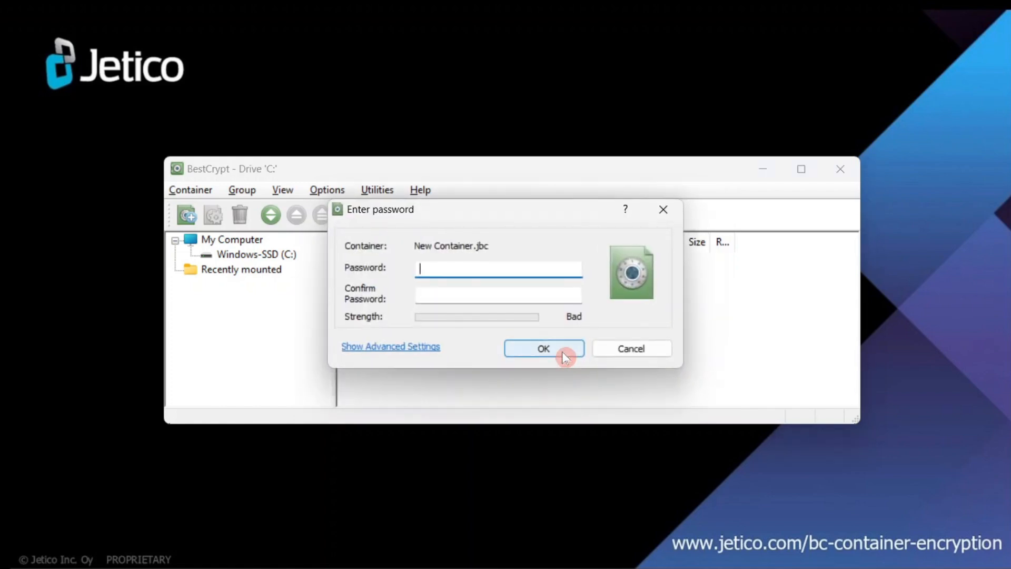
# - Under advanced settings, choose Public Key Encryption as the scheme, cancelling the online key search
pyautogui.click(427, 347)
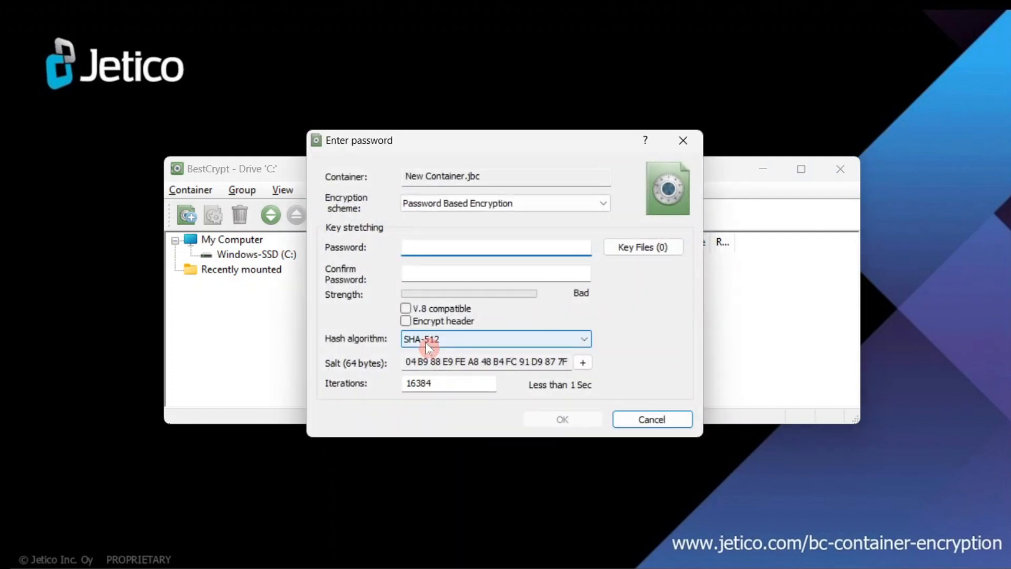
pyautogui.click(497, 205)
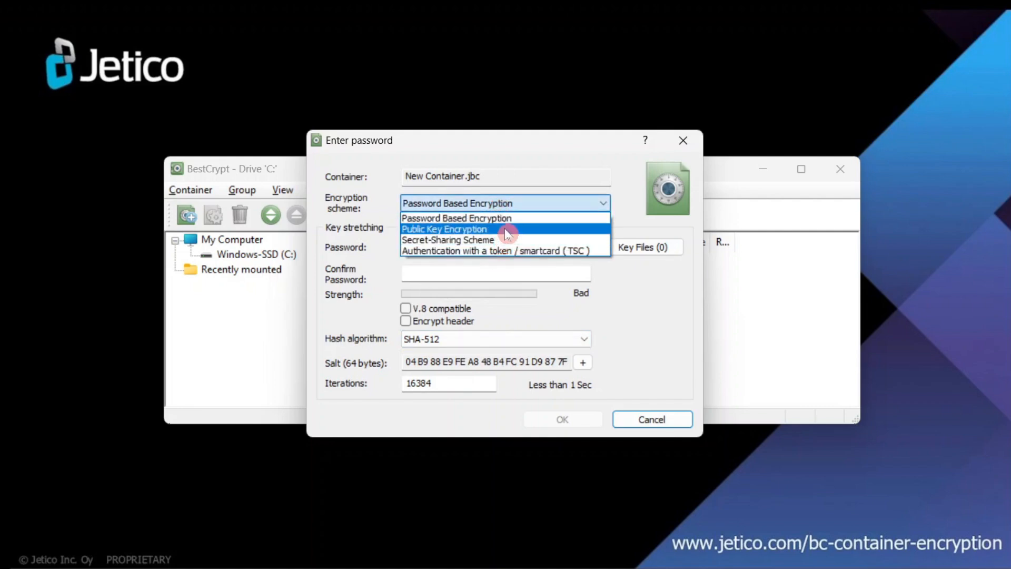
pyautogui.click(507, 229)
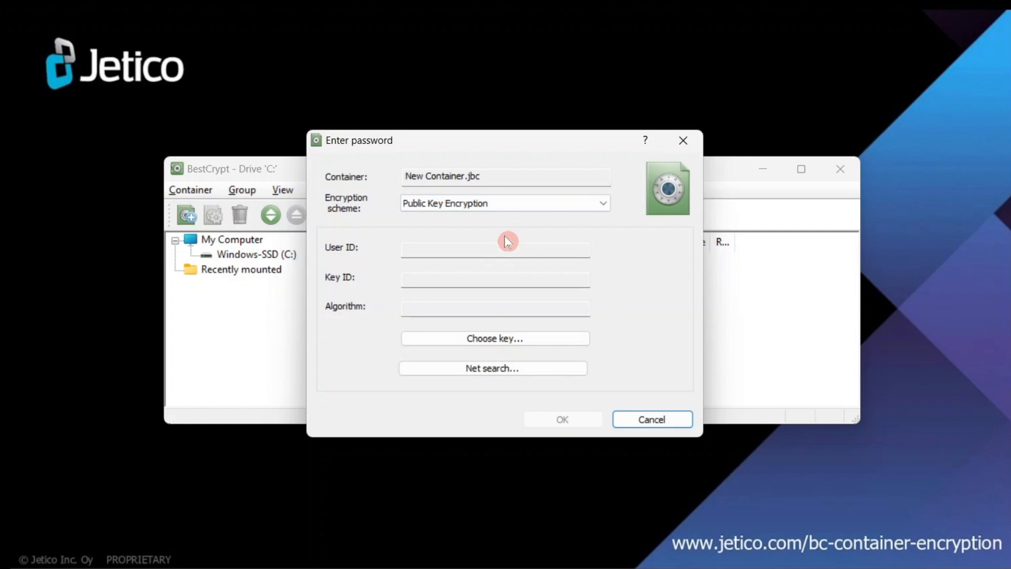
pyautogui.click(525, 372)
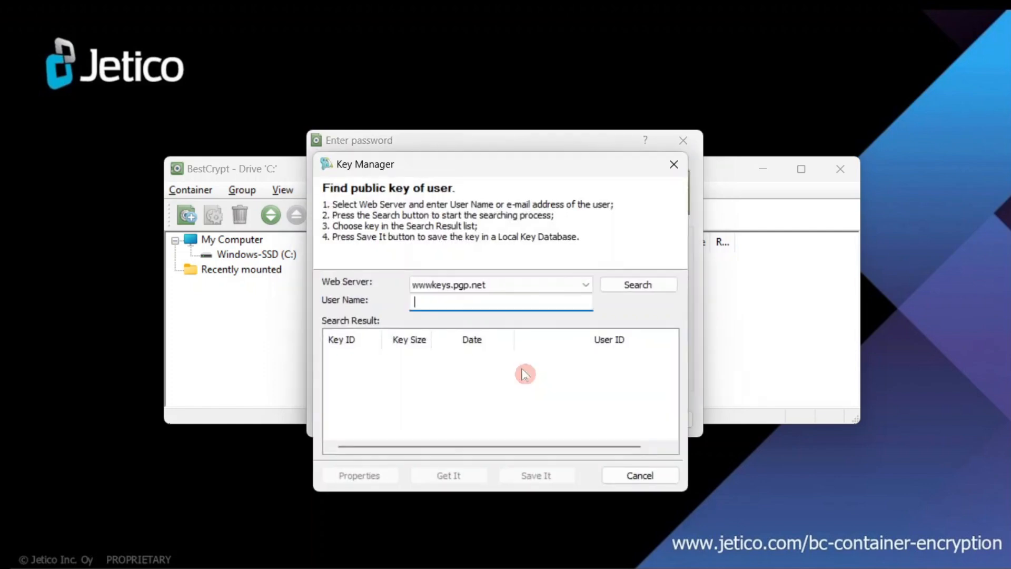
pyautogui.click(637, 476)
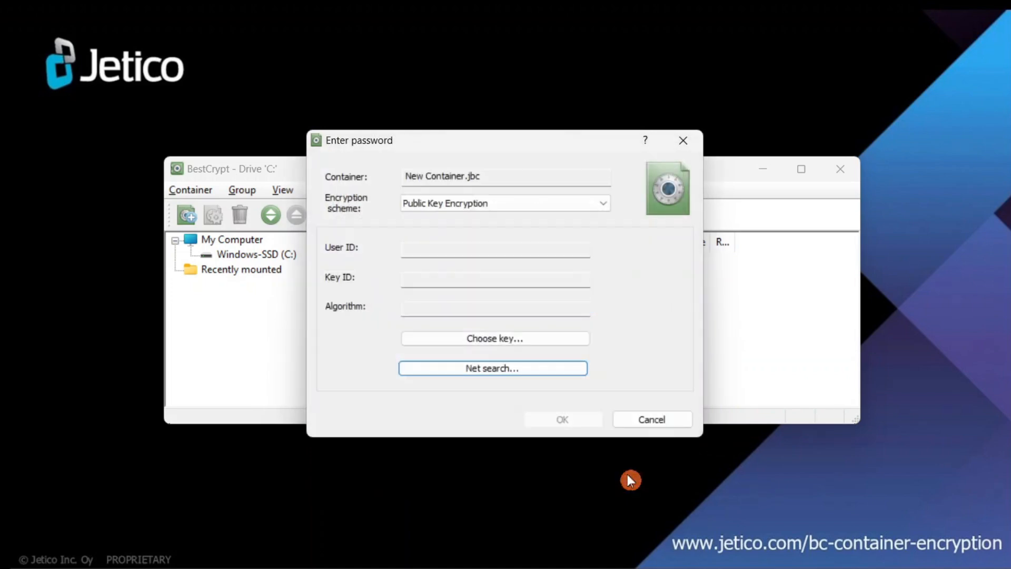
# - Assign the first RSA 4096-bit key from the BC Key Manager list to the container
pyautogui.click(564, 341)
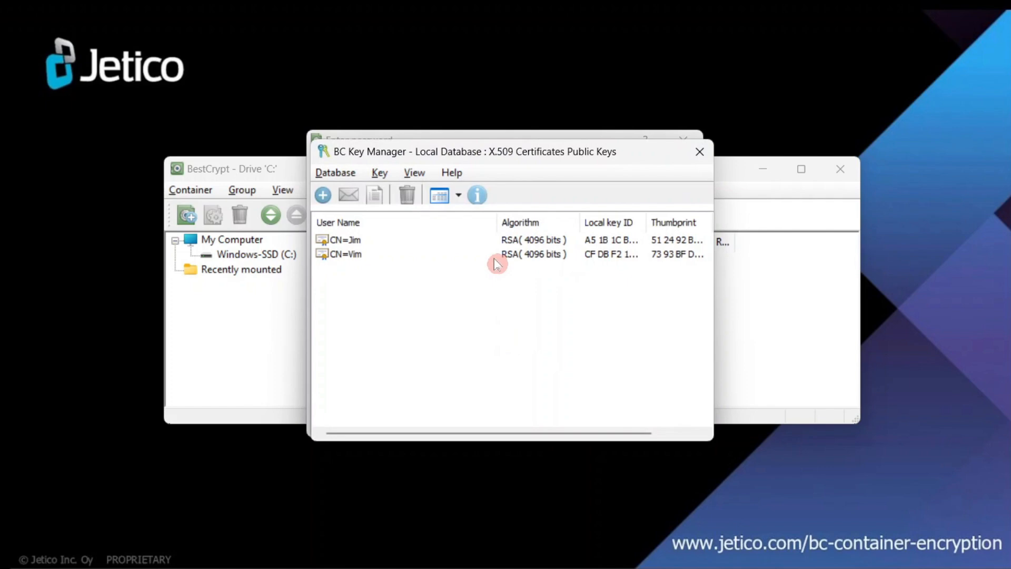
pyautogui.click(471, 242)
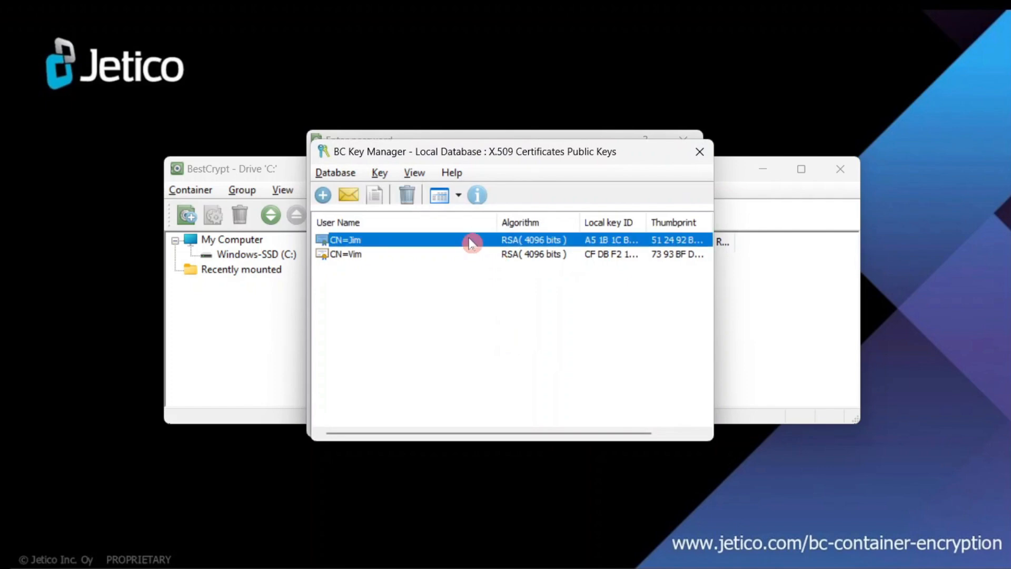
pyautogui.doubleClick(471, 242)
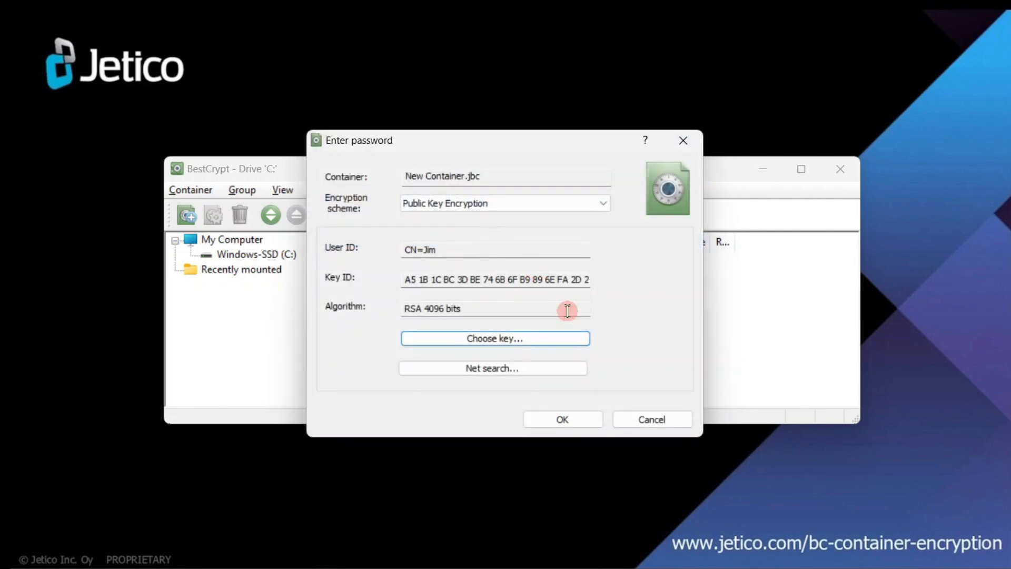
# - Confirm the key to build the container, then close the empty Local Disk (D:) window
pyautogui.click(582, 419)
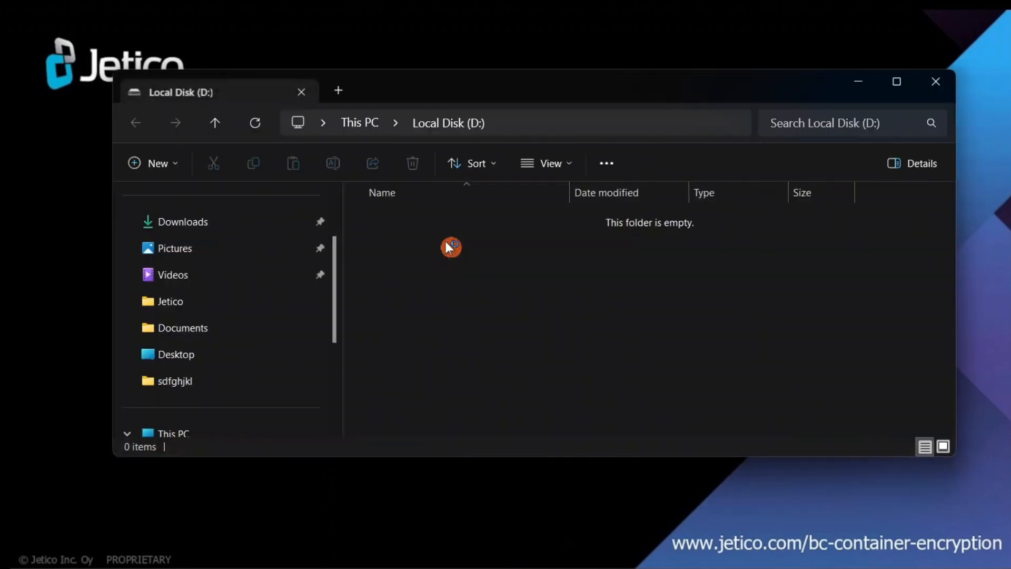
pyautogui.click(943, 81)
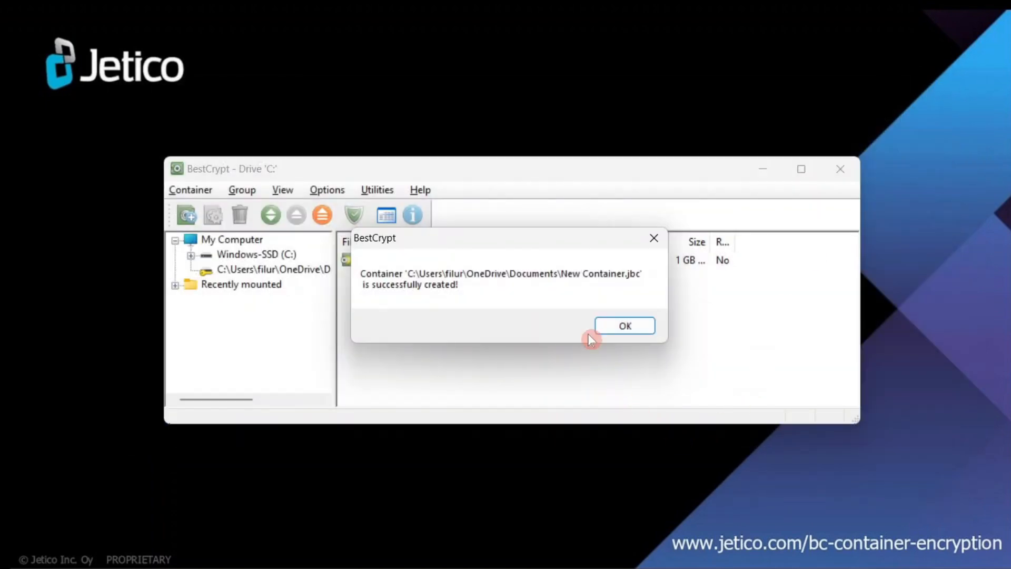
# - Acknowledge the success message and dismount New Container.jbc from the toolbar
pyautogui.click(603, 325)
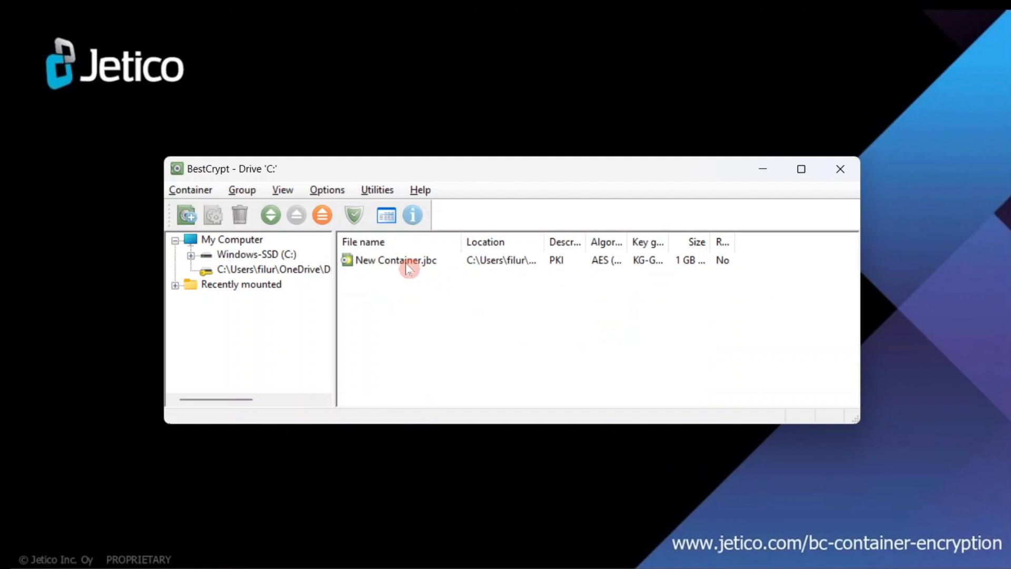
pyautogui.click(409, 266)
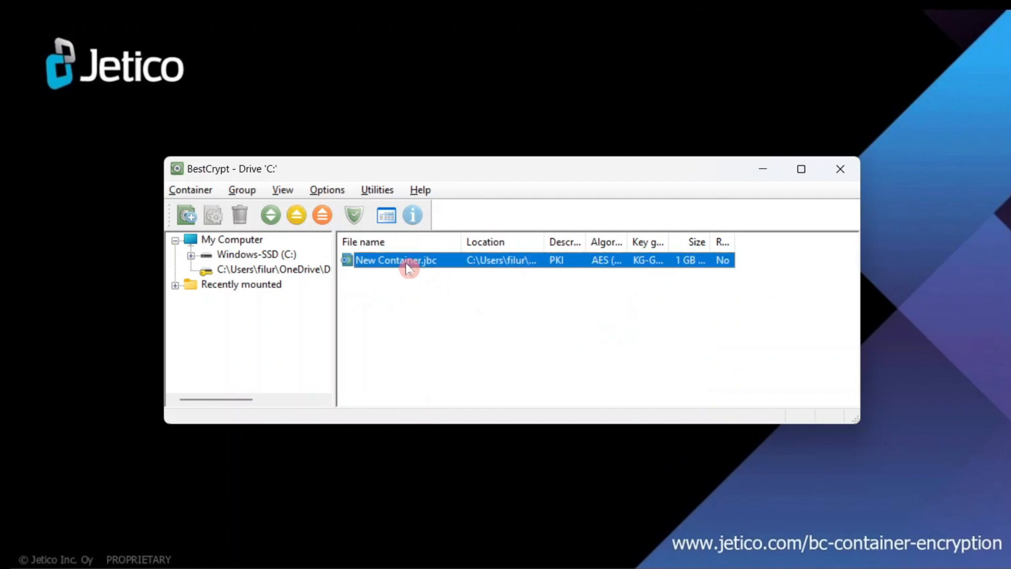
pyautogui.click(298, 219)
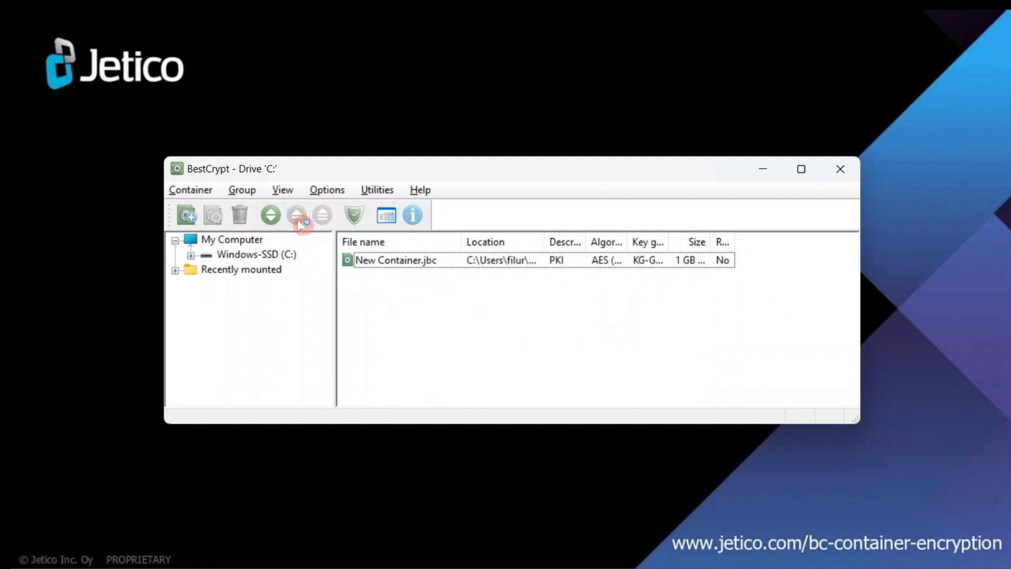
# - Open New Container.jbc's Properties on the User passwords page with Add password selected
pyautogui.rightClick(368, 266)
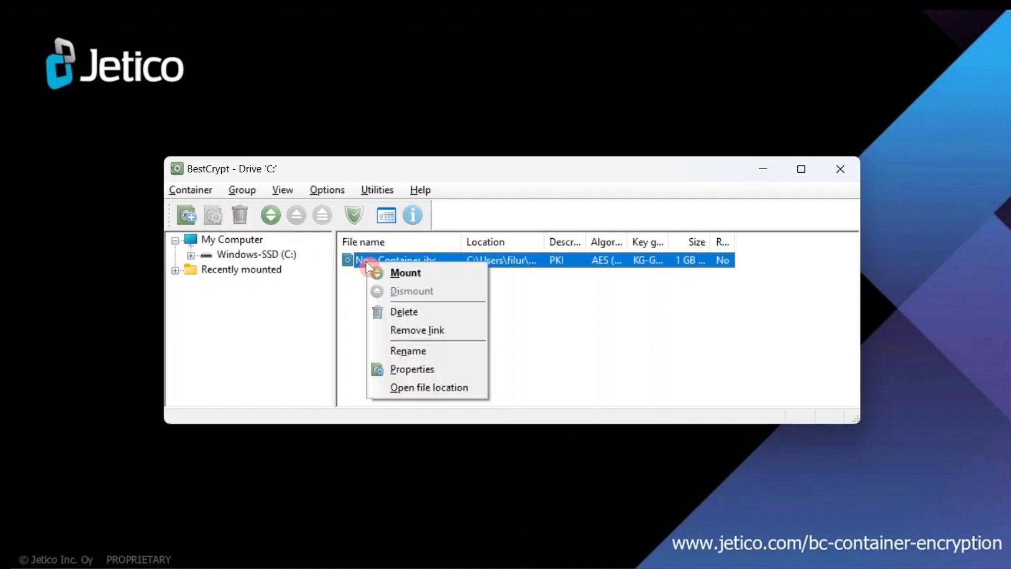
pyautogui.click(390, 368)
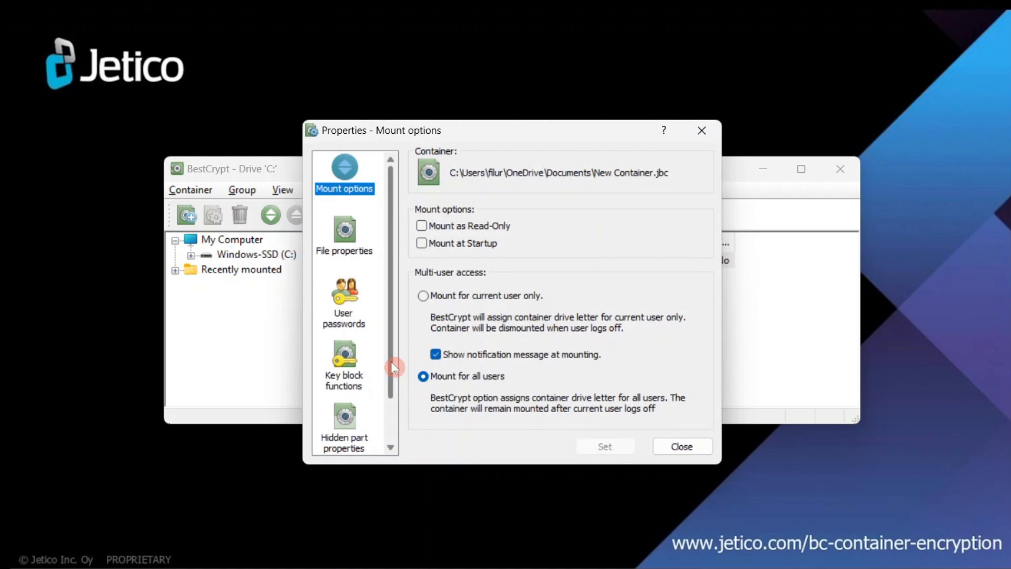
pyautogui.click(355, 314)
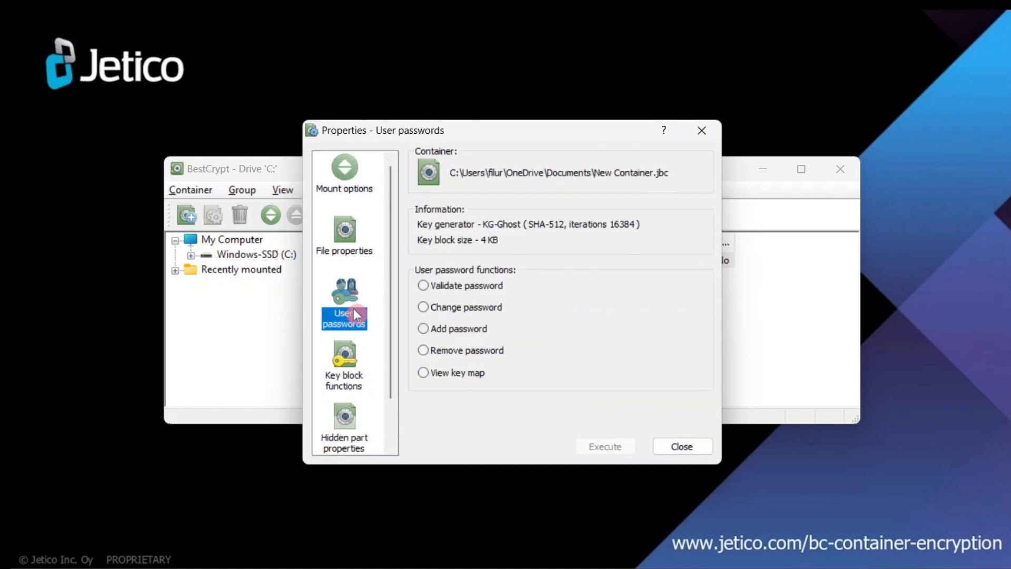
pyautogui.click(423, 328)
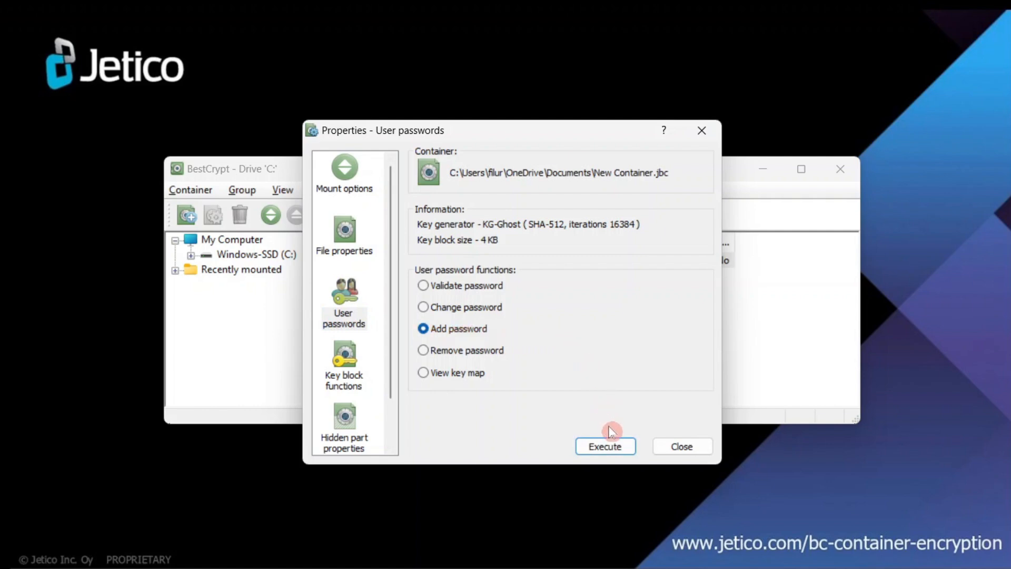
# - Authenticate with the container's current password, then show advanced settings for the additional password
pyautogui.click(605, 446)
pyautogui.write('passwo')
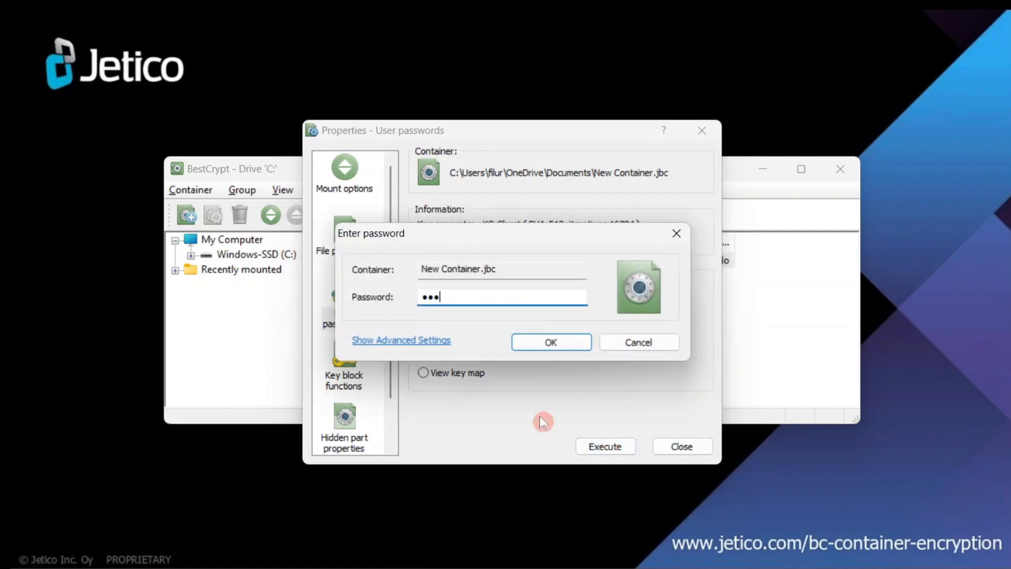
pyautogui.write('rd1234')
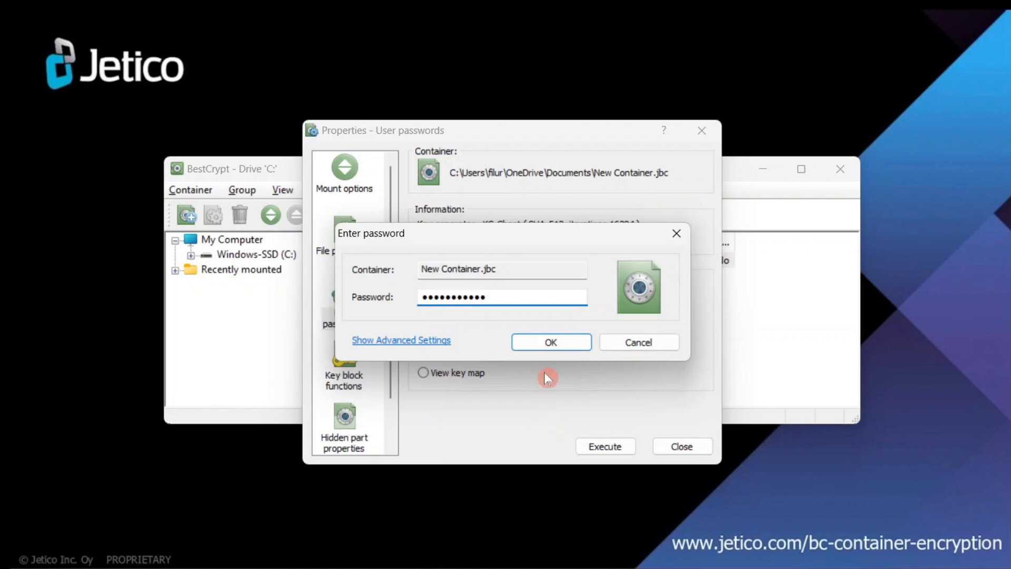
pyautogui.click(544, 341)
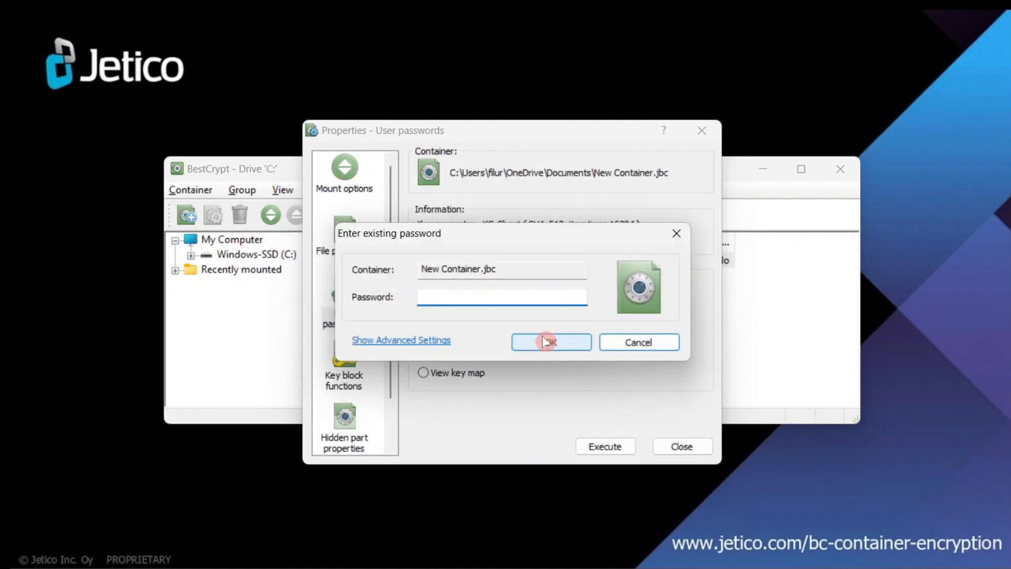
pyautogui.write('passwo')
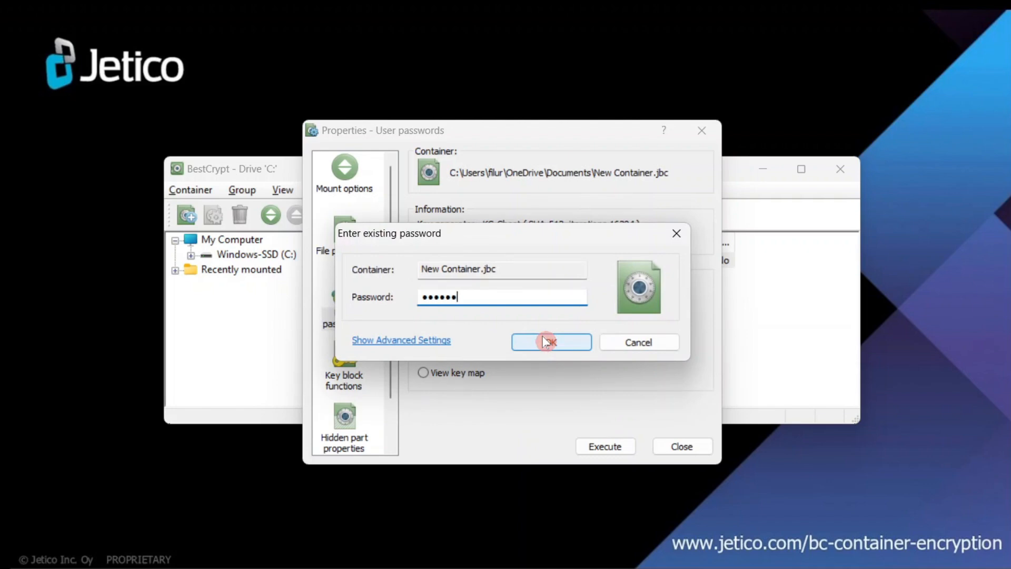
pyautogui.write('rd123')
pyautogui.click(546, 341)
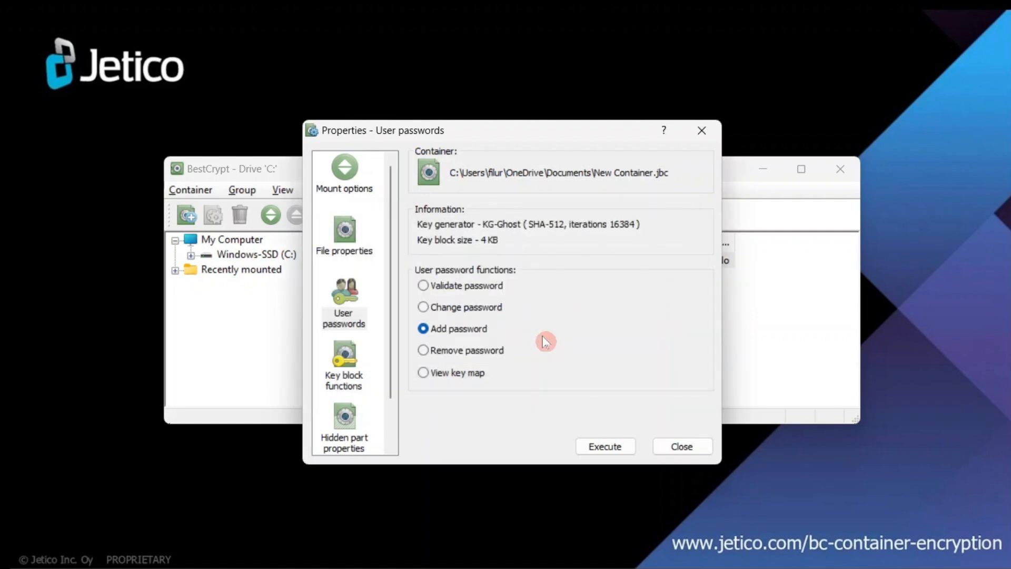
pyautogui.click(438, 356)
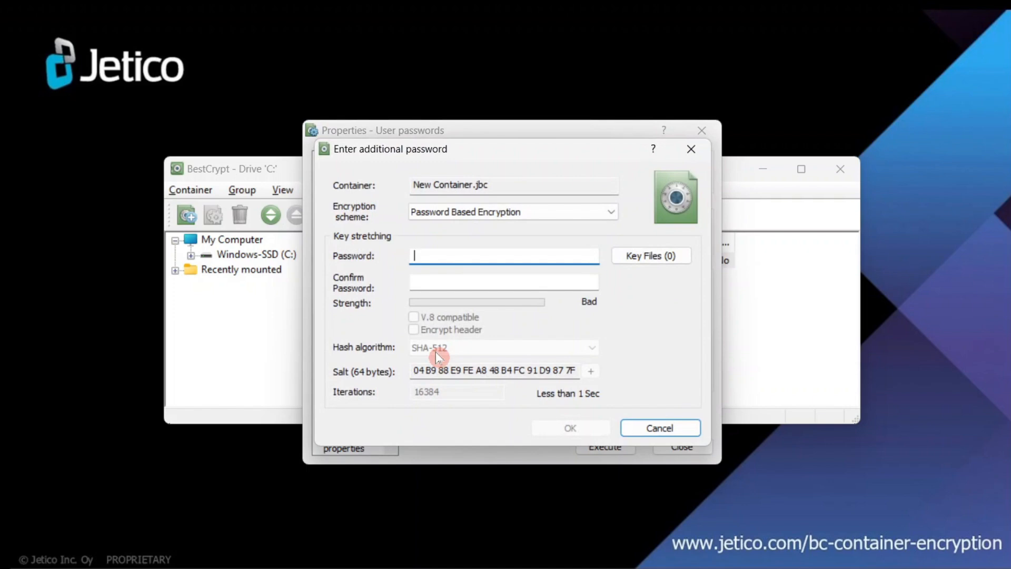
# - Choose Public Key Encryption, pick the second RSA 4096-bit key, and confirm adding it
pyautogui.click(574, 213)
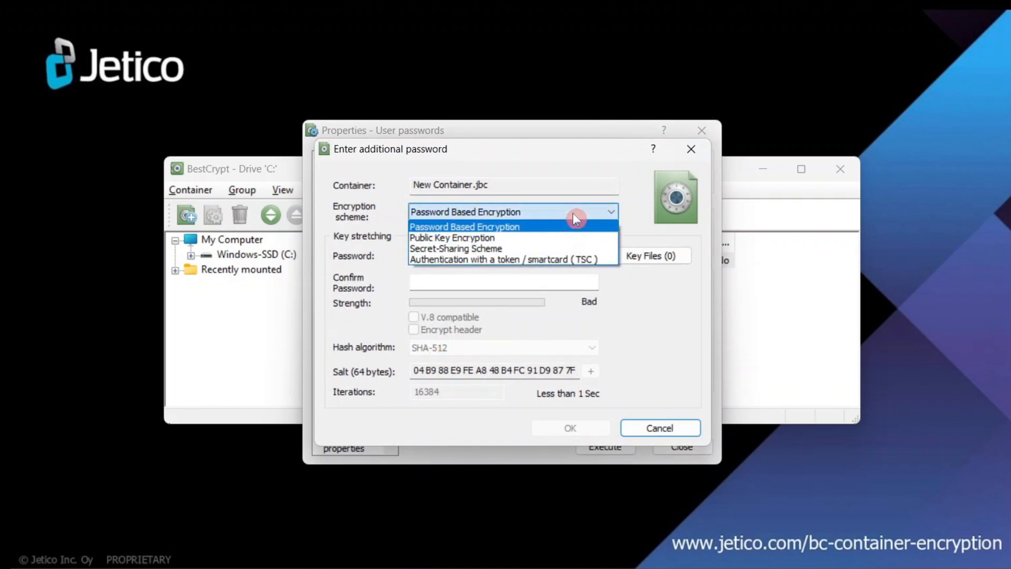
pyautogui.click(568, 243)
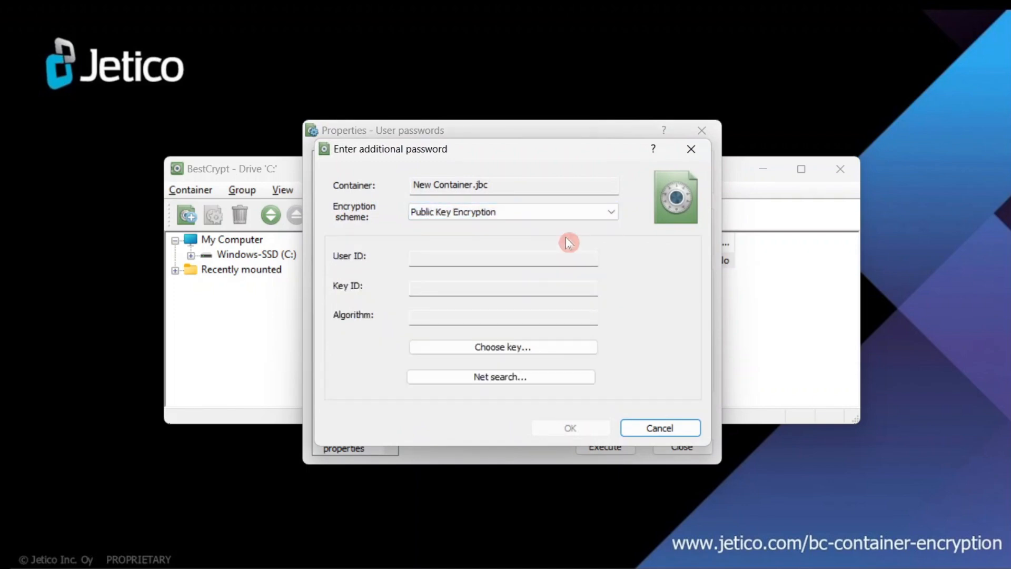
pyautogui.click(560, 351)
pyautogui.click(361, 255)
pyautogui.doubleClick(360, 253)
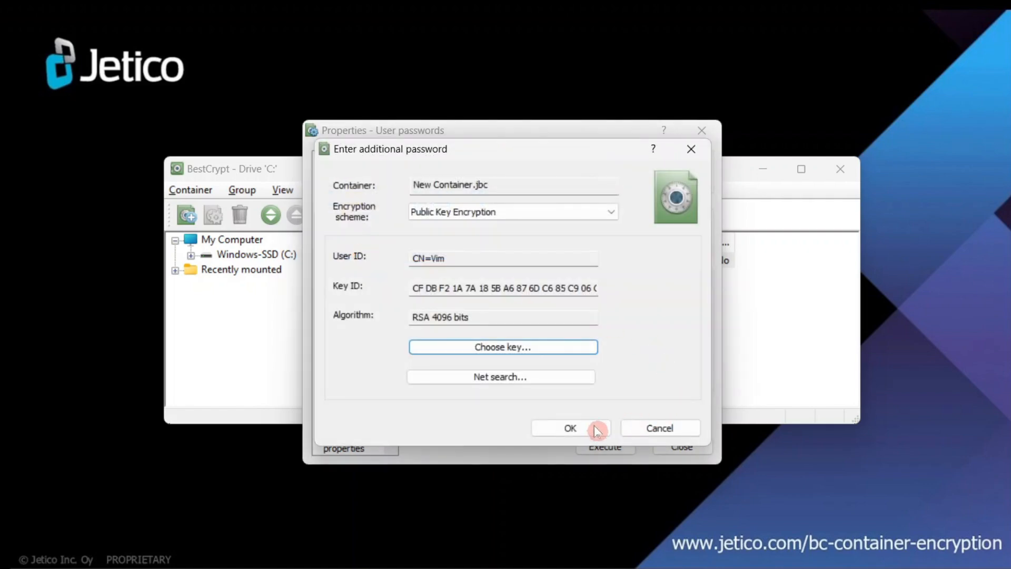
pyautogui.click(594, 426)
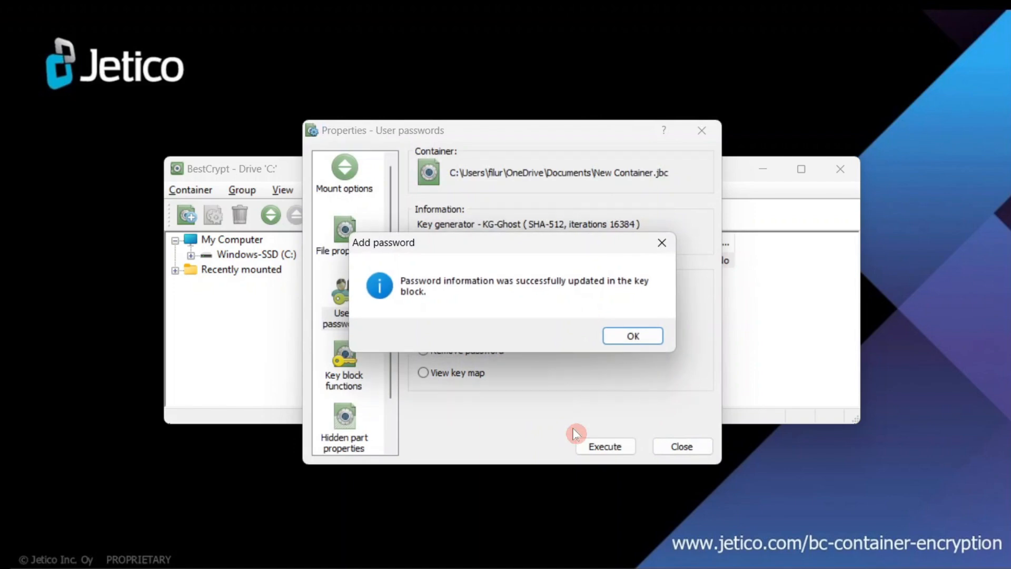
pyautogui.click(643, 338)
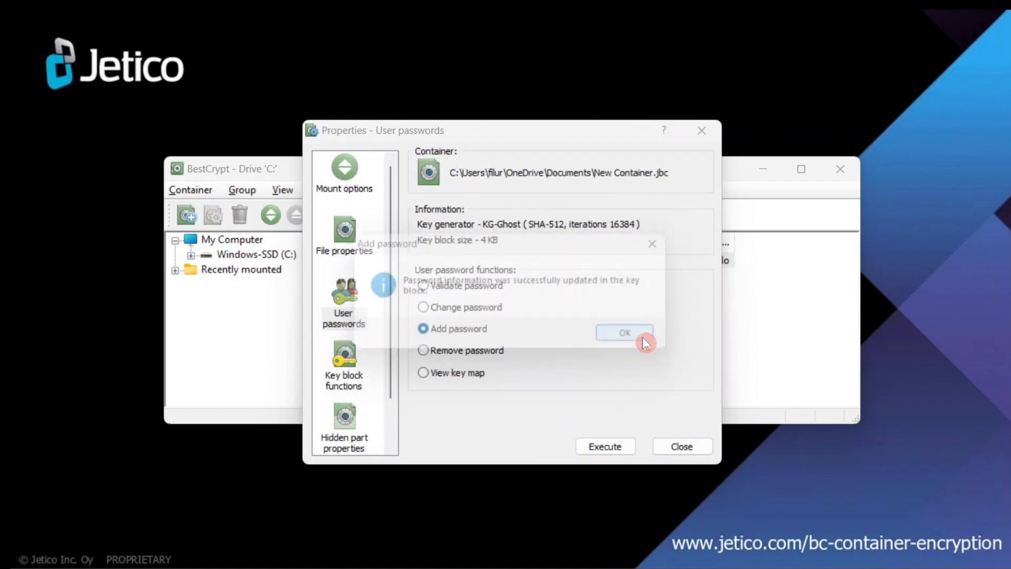
# - Close Properties and mount New Container.jbc as D: by entering its password
pyautogui.click(685, 448)
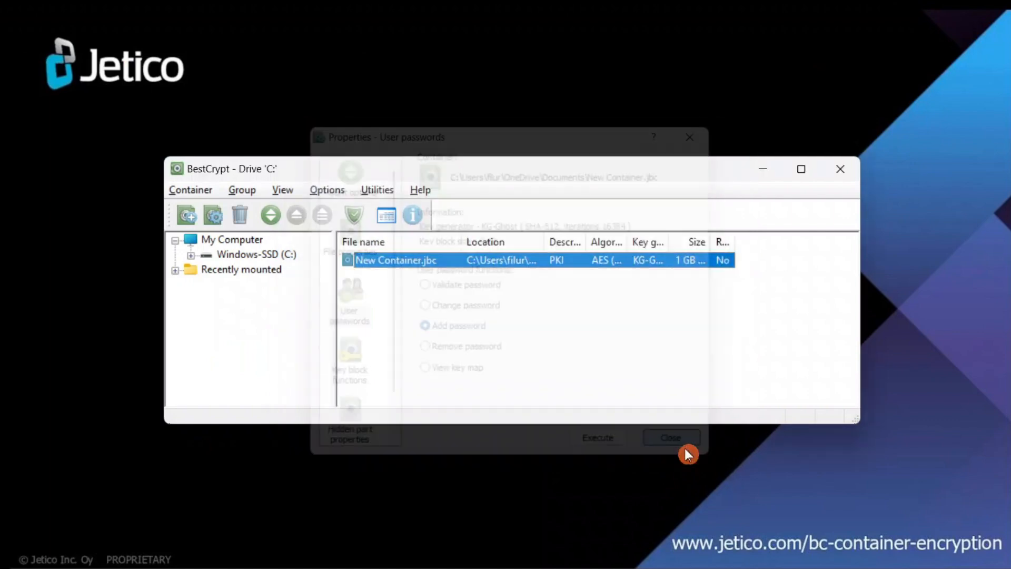
pyautogui.doubleClick(392, 261)
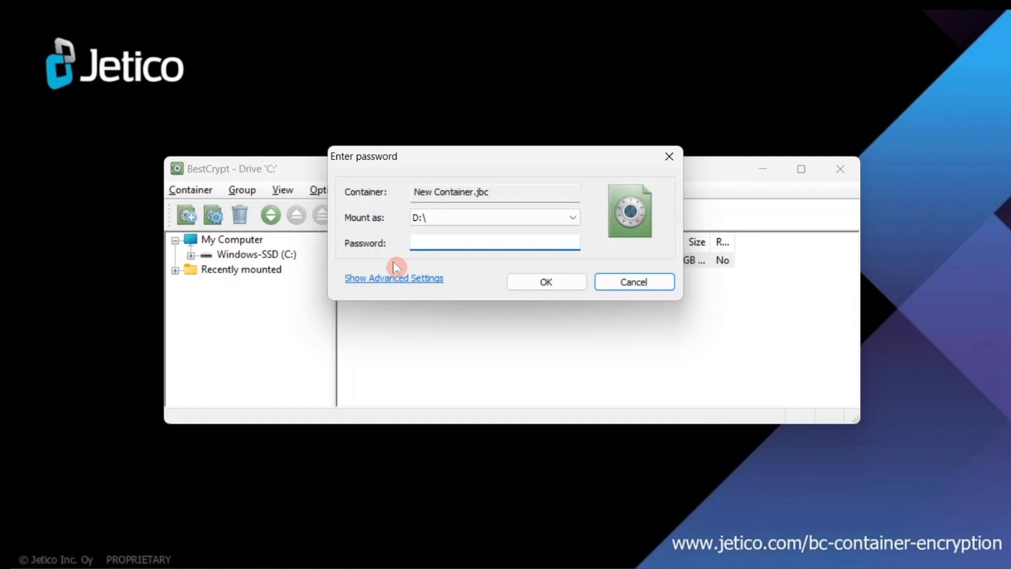
pyautogui.write('****')
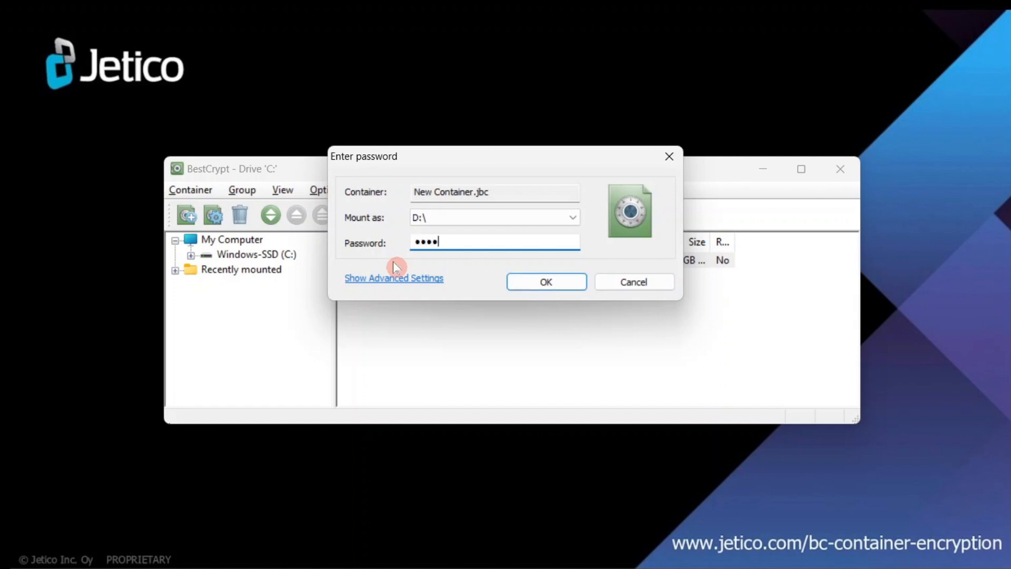
pyautogui.write('********')
pyautogui.click(513, 282)
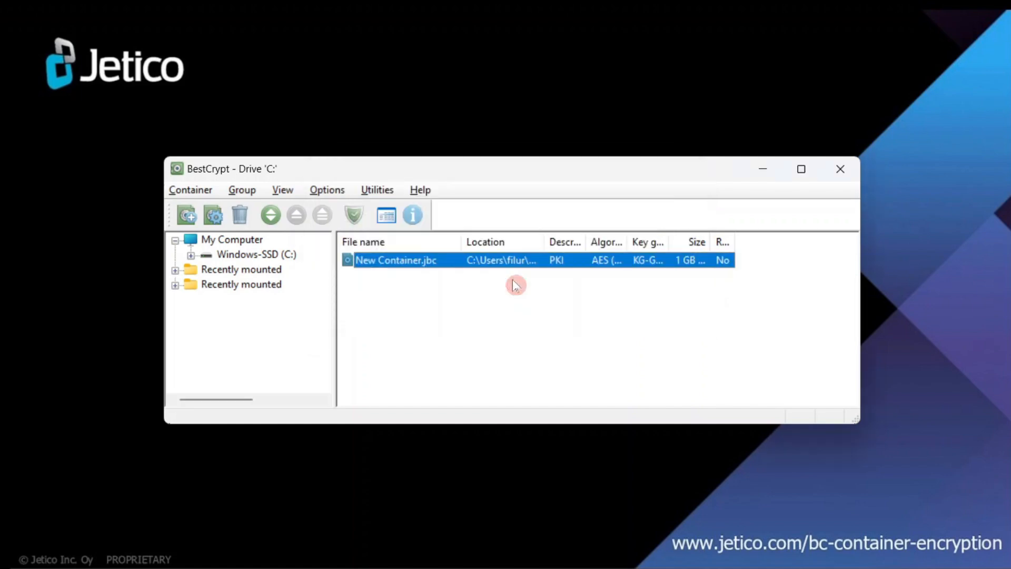